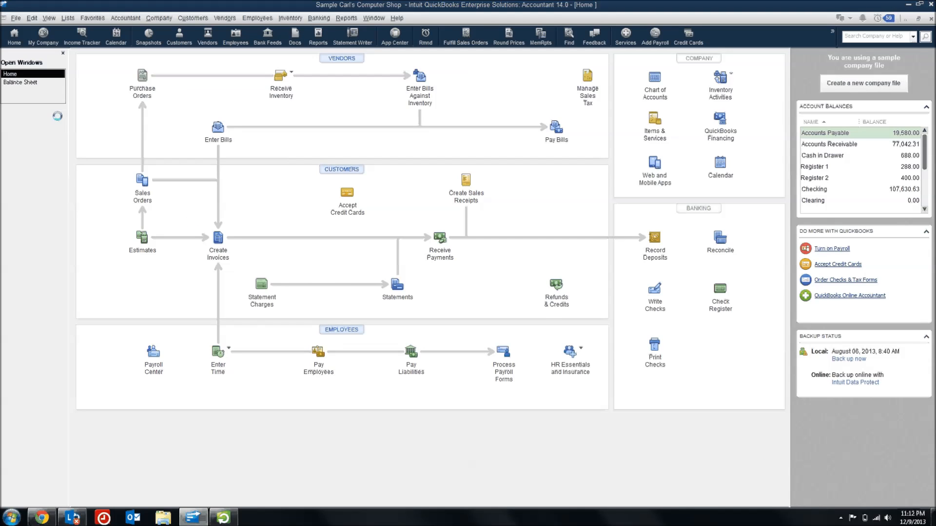
Step: Start a new Bank account from the chart of accounts, then abandon it without an opening balance
click(13, 17)
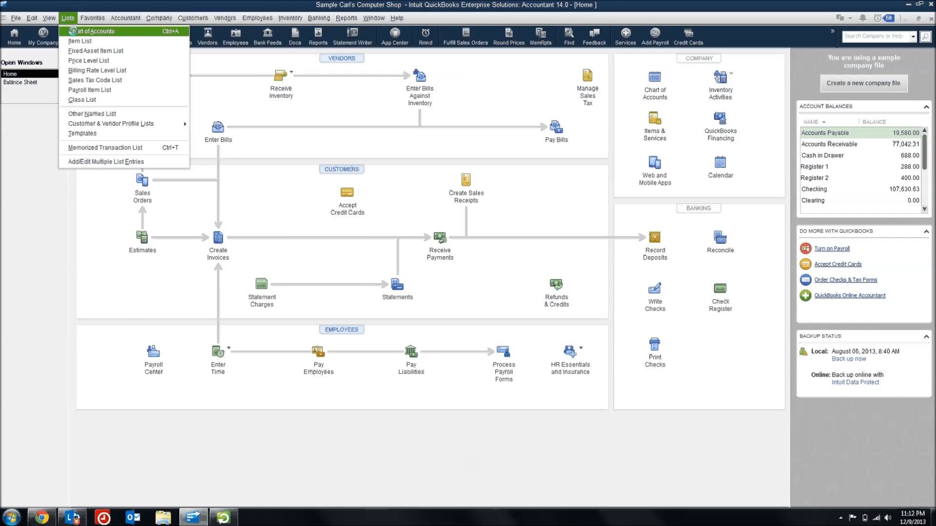
click(71, 31)
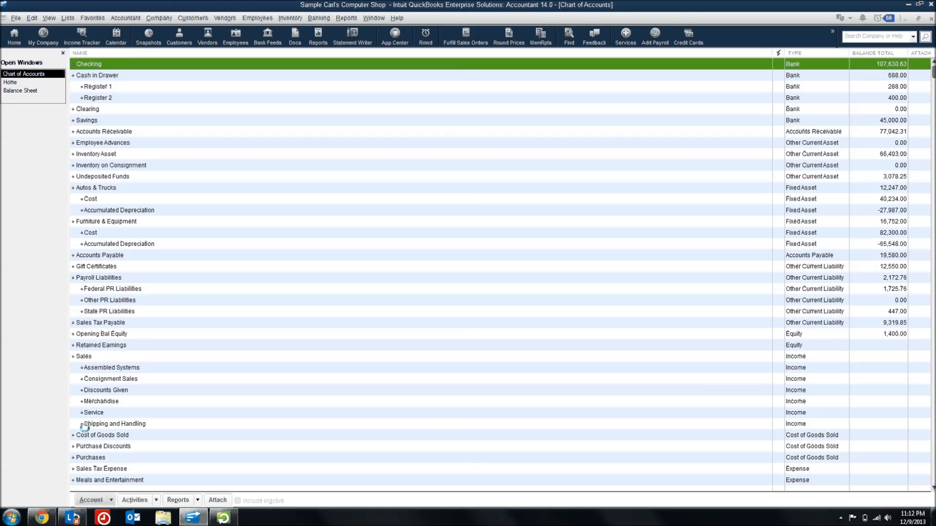
click(92, 500)
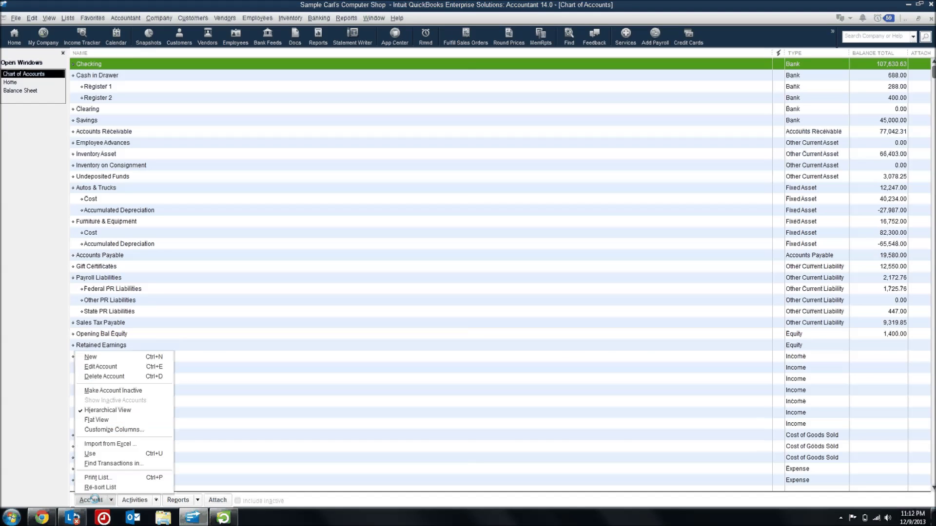
click(93, 358)
click(96, 153)
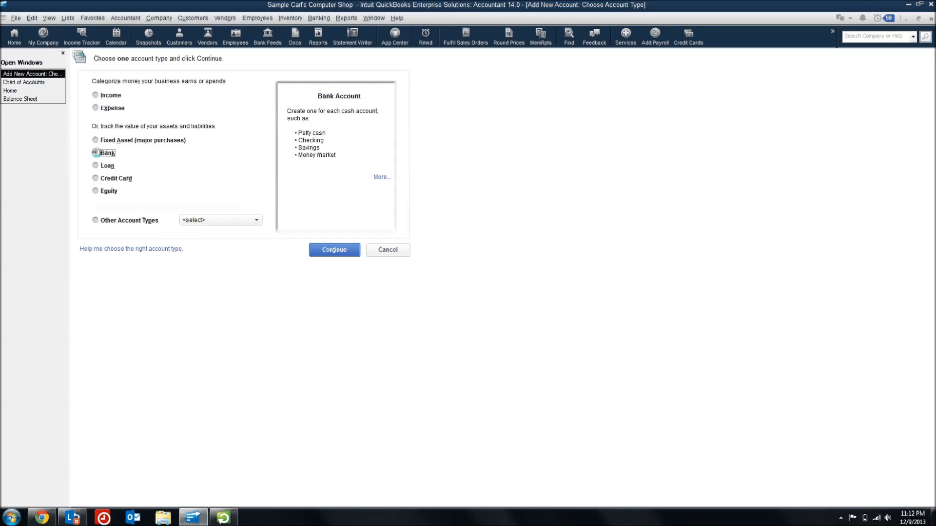
click(322, 249)
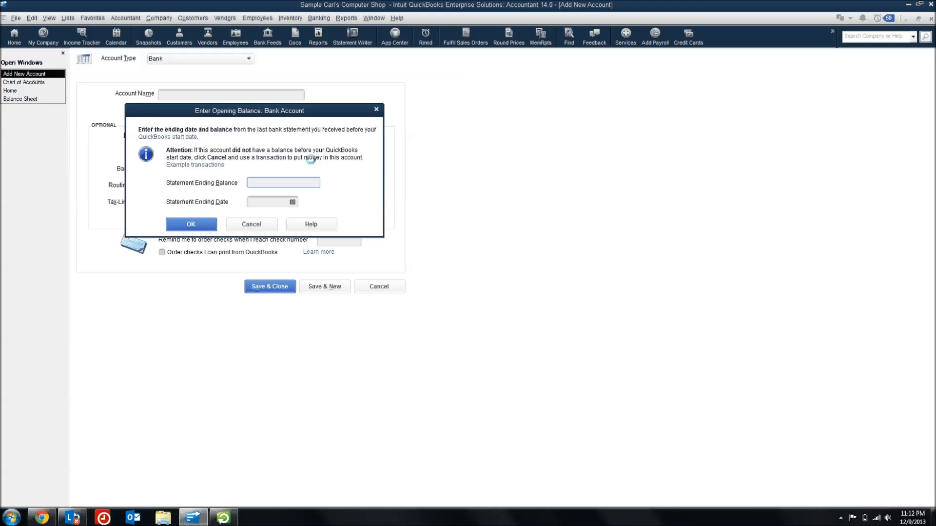
click(251, 223)
click(371, 286)
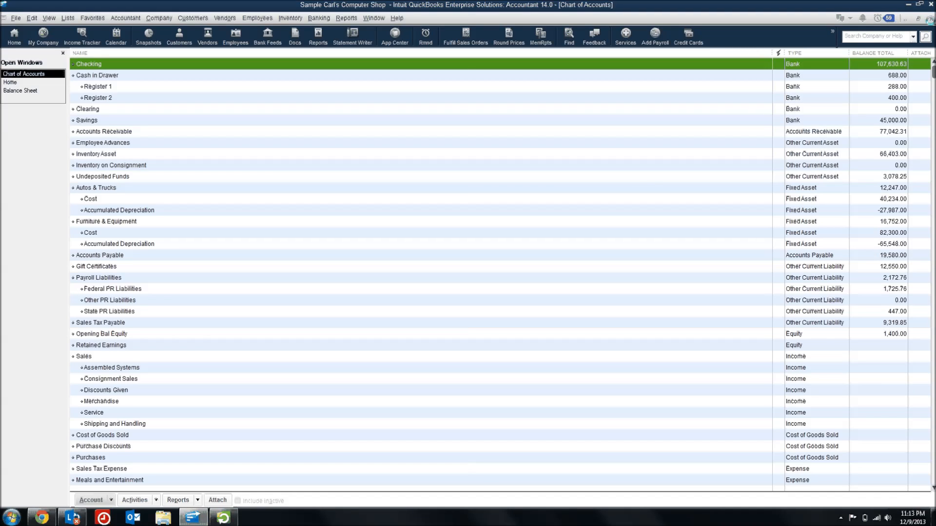
key(Escape)
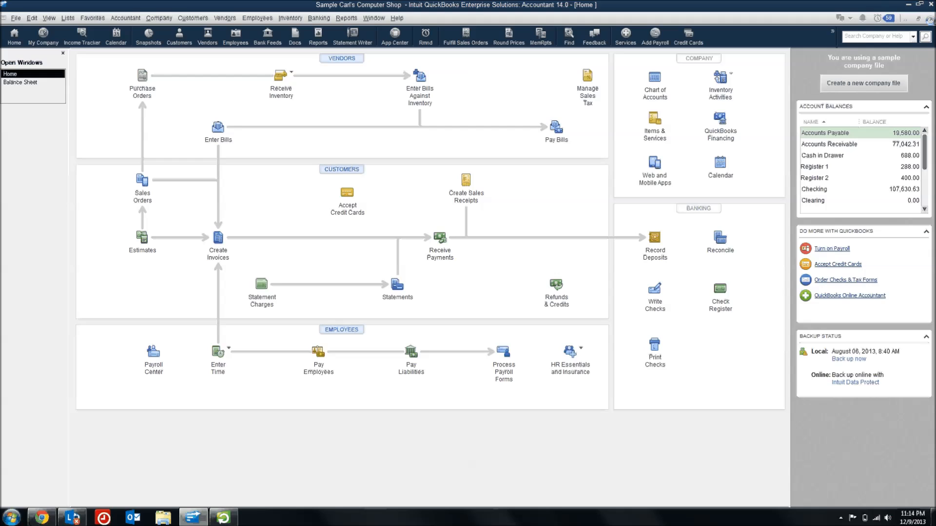
Step: QuickZoom the 1,400.00 Opening Bal Equity balance on the balance sheet into its transactions report
click(33, 82)
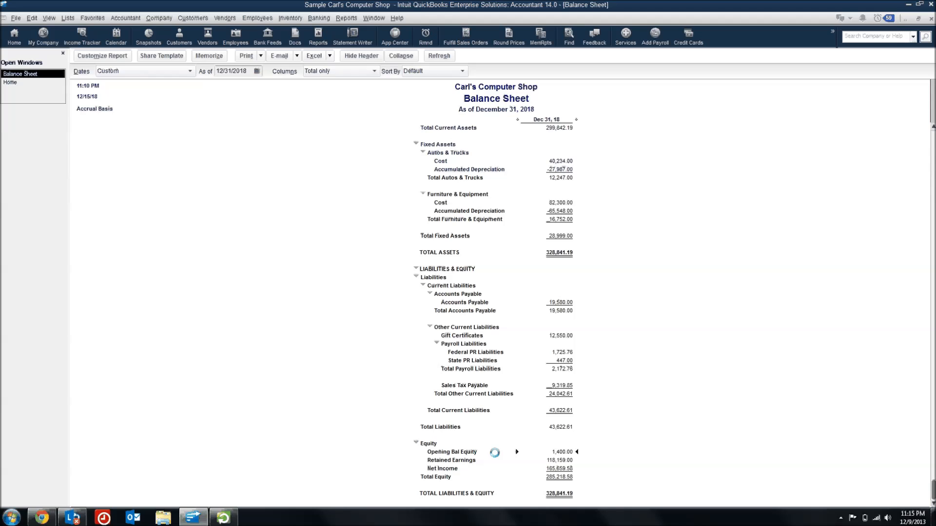
double_click(558, 453)
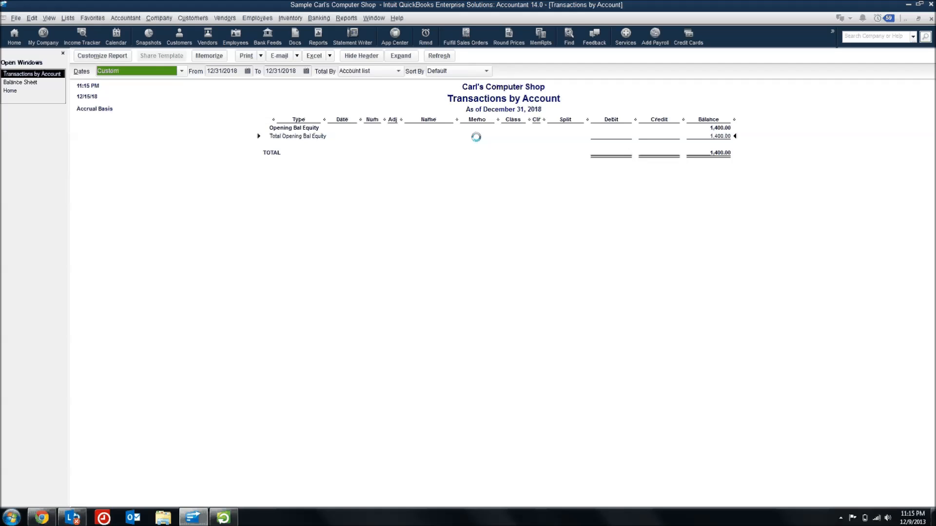
Step: Clear the From date to show all Opening Bal Equity transactions, then open check 2112 to Cal Gas & Electric
click(232, 71)
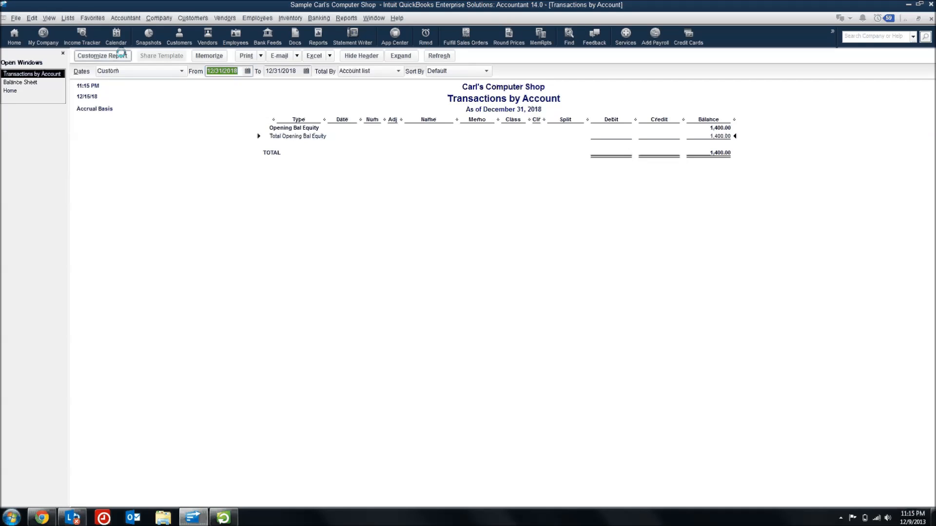
key(Delete)
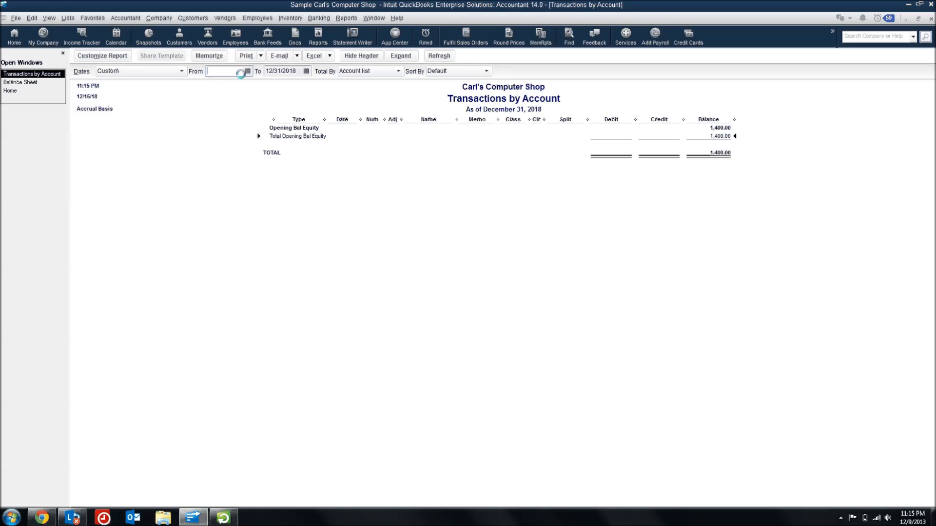
click(439, 56)
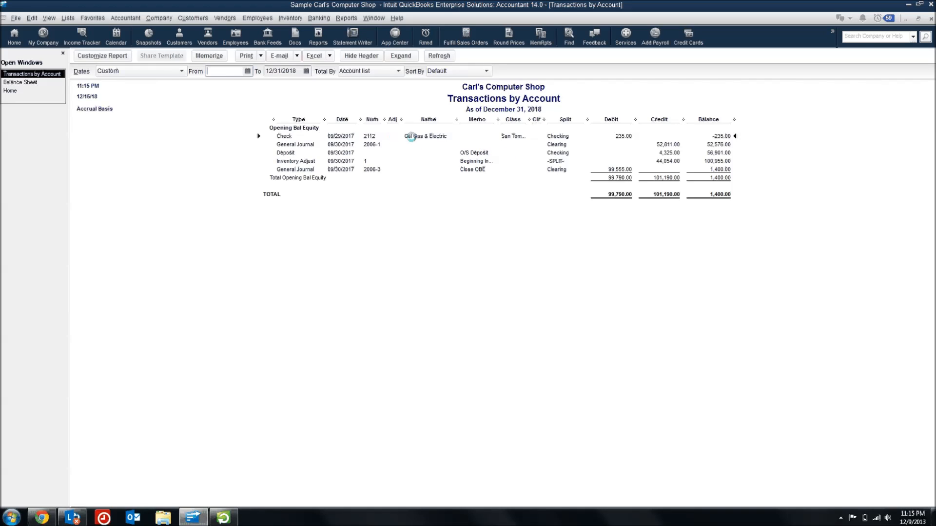
double_click(411, 137)
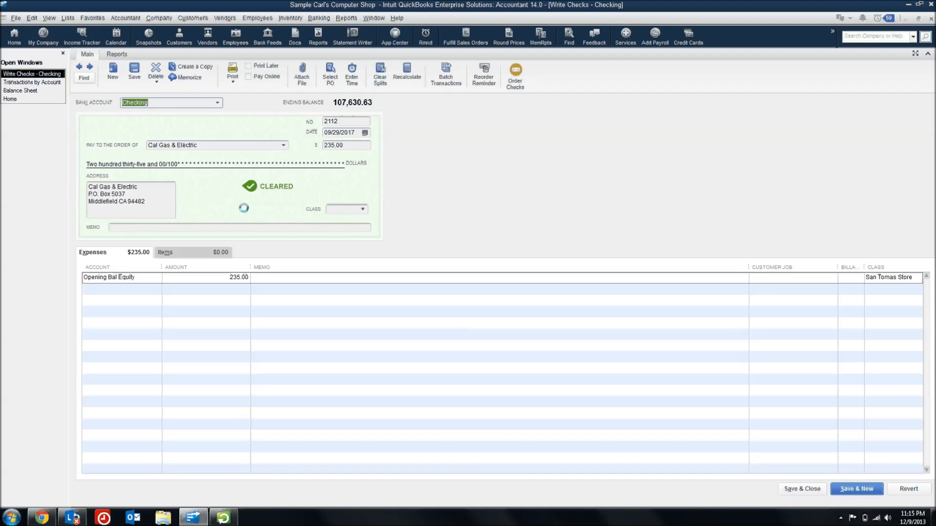
Step: Recode check 2112's 235.00 from Opening Bal Equity to Utilities and record the change
click(155, 277)
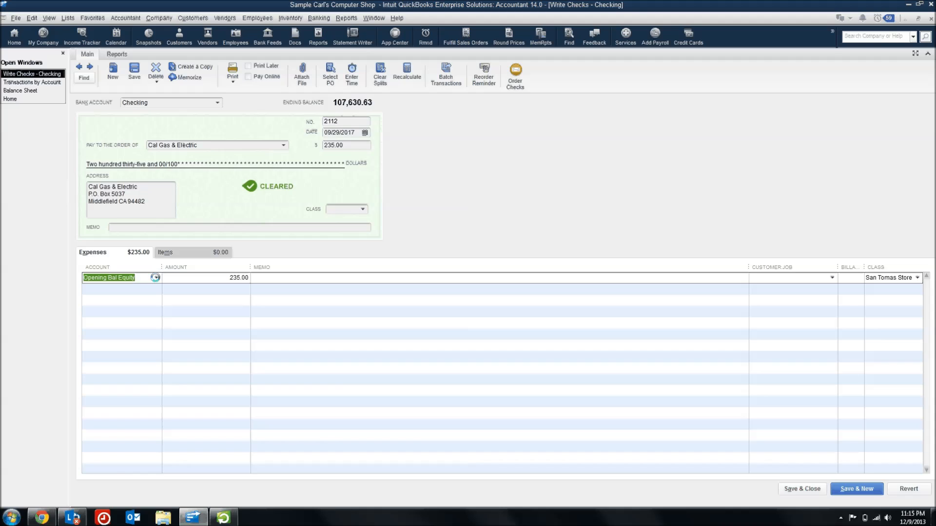
drag(344, 359, 343, 495)
click(100, 437)
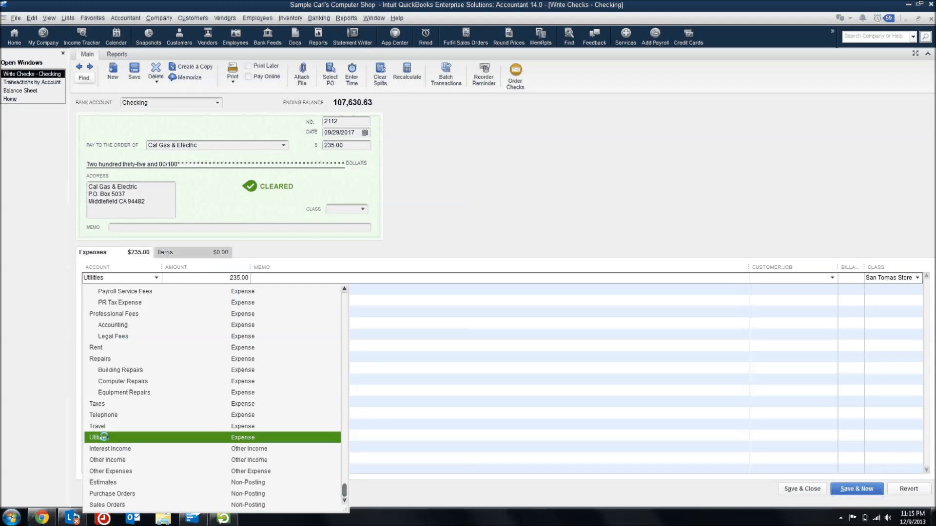
click(795, 489)
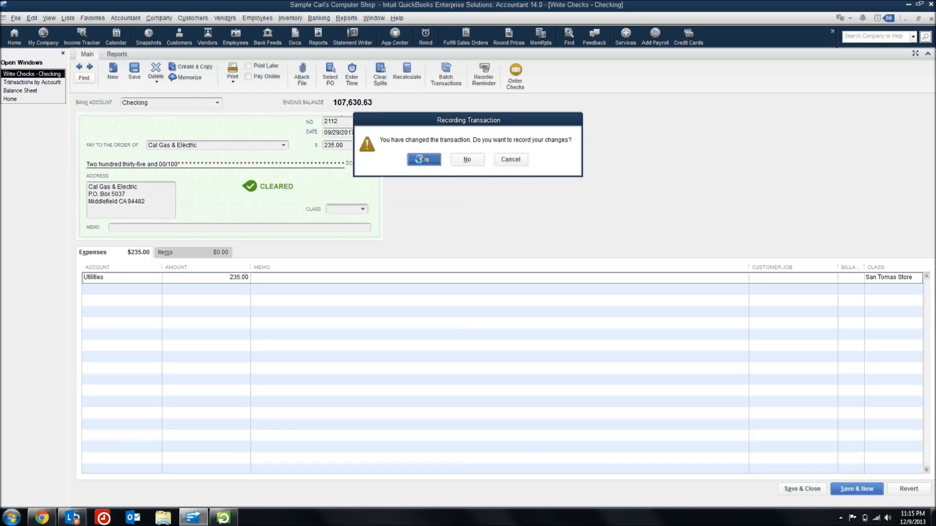
click(444, 214)
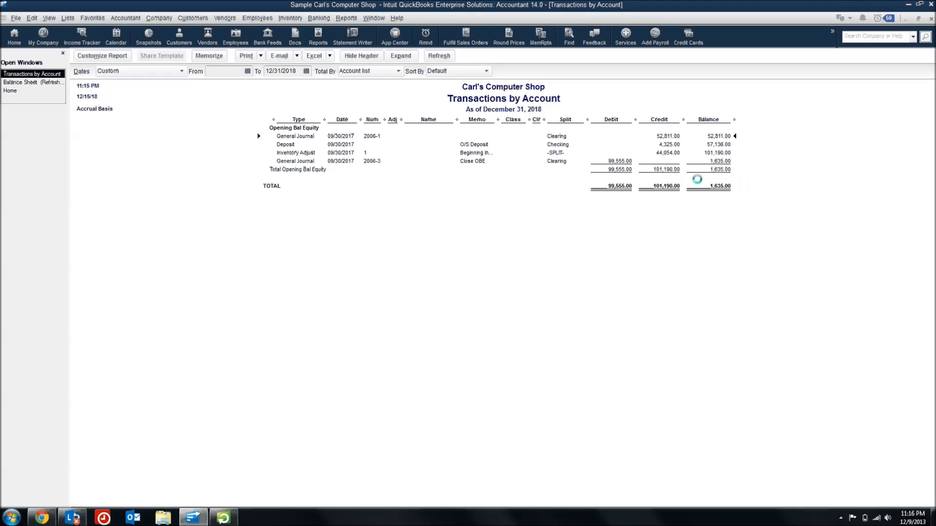
Step: Close the transactions report without memorizing it, returning to the balance sheet
click(930, 19)
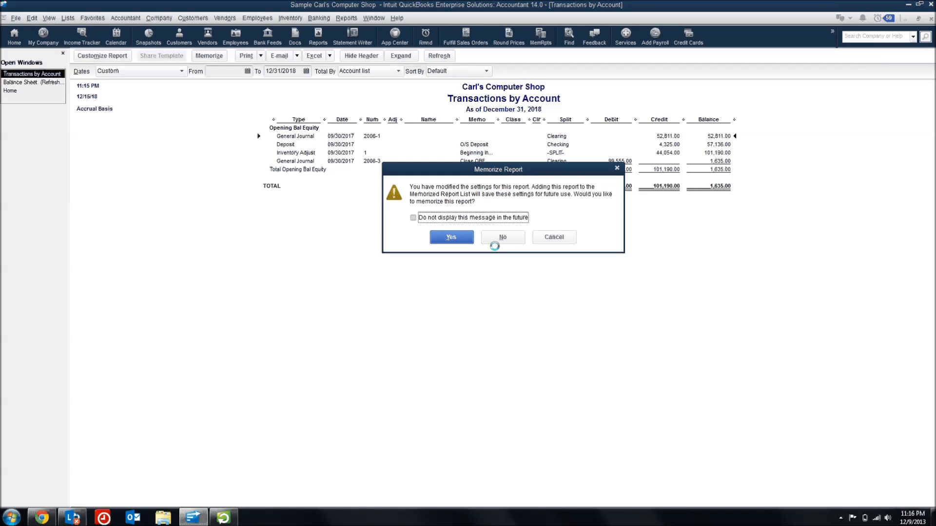
click(453, 238)
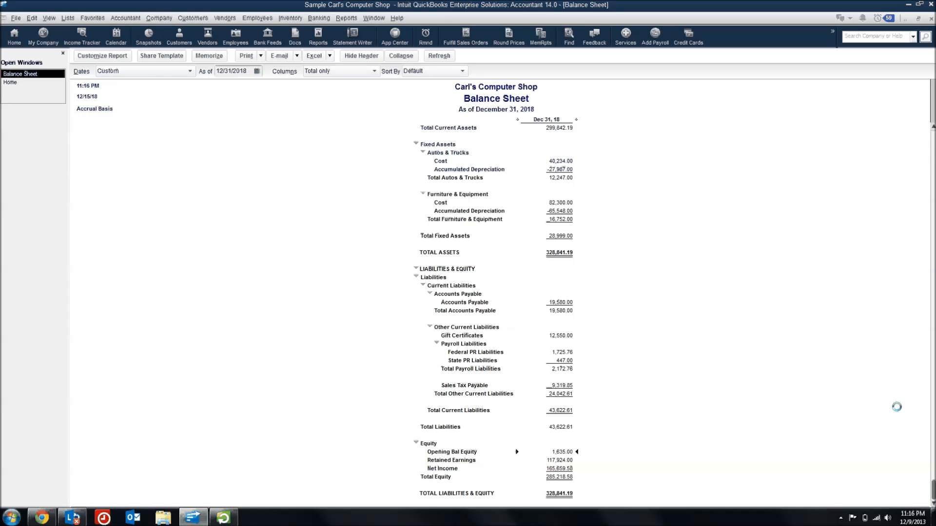
scroll(933, 400, up, 3)
scroll(934, 402, up, 5)
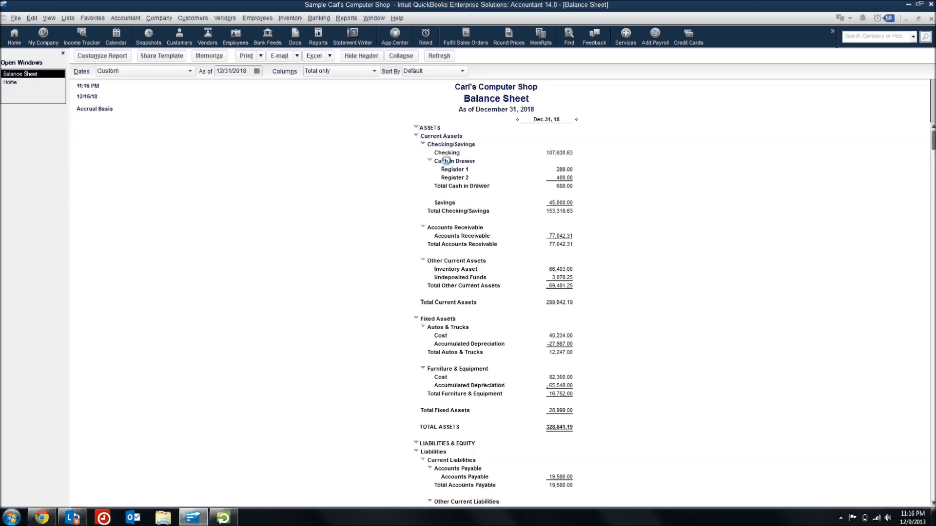
drag(932, 147, 922, 503)
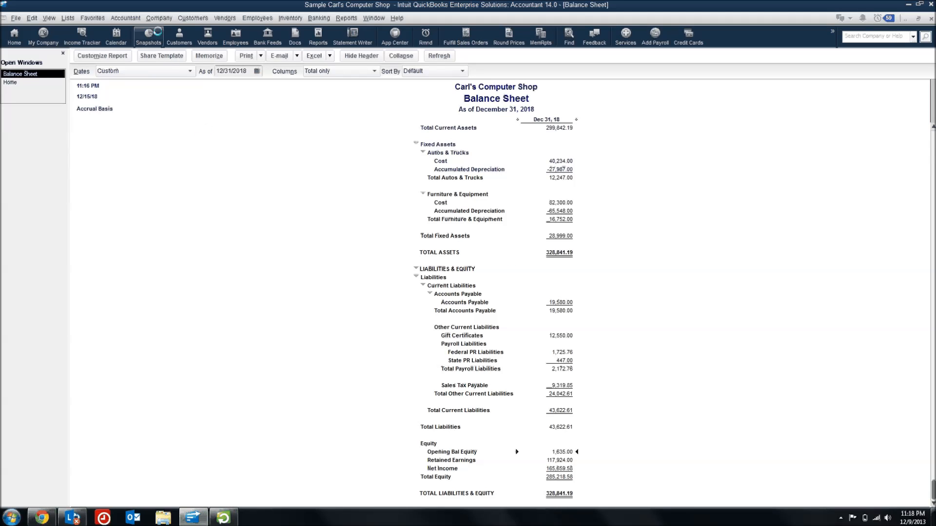
Step: Head to the Company menu to begin a general journal entry
click(159, 18)
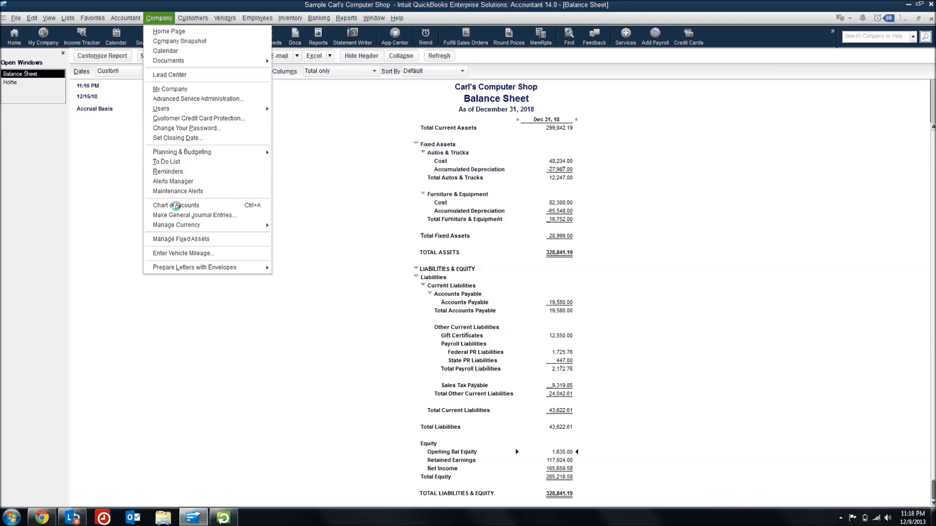
Step: Debit Opening Bal Equity 1,635.00 on a new journal entry, then check the balance sheet
click(174, 214)
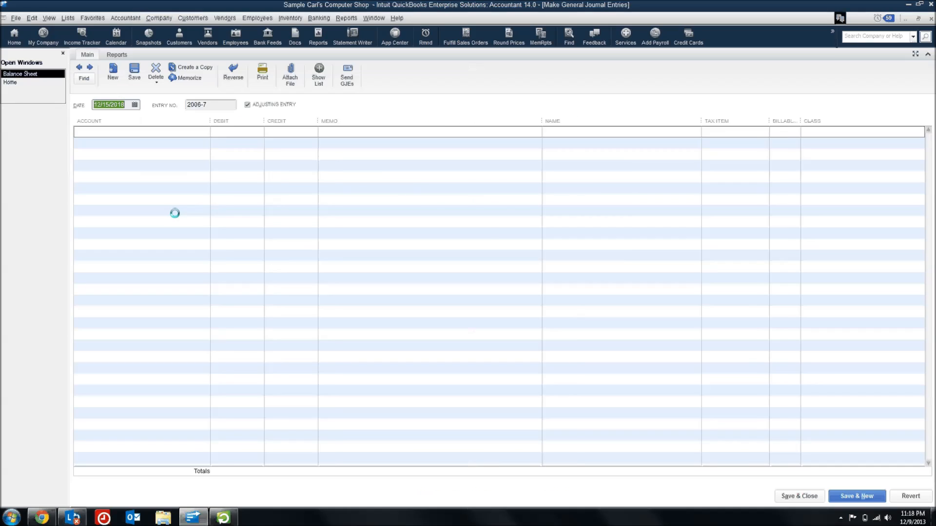
click(498, 241)
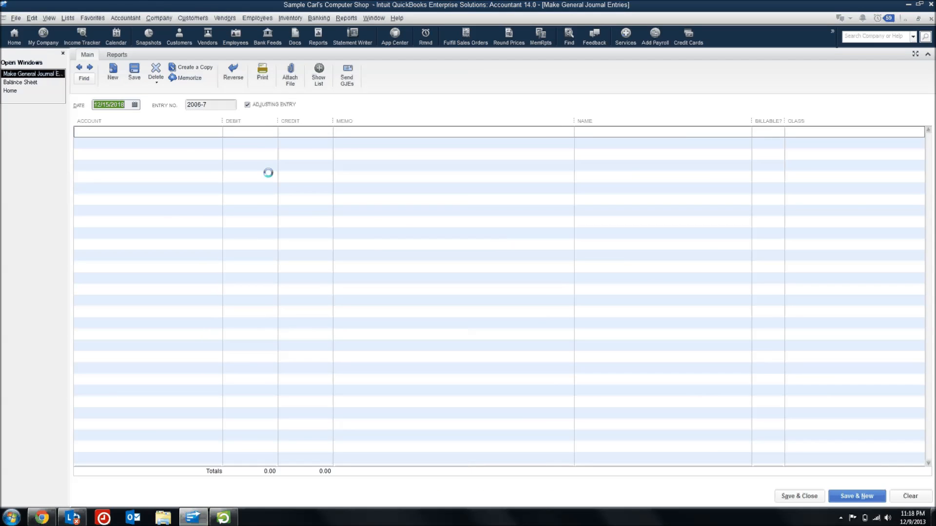
click(142, 134)
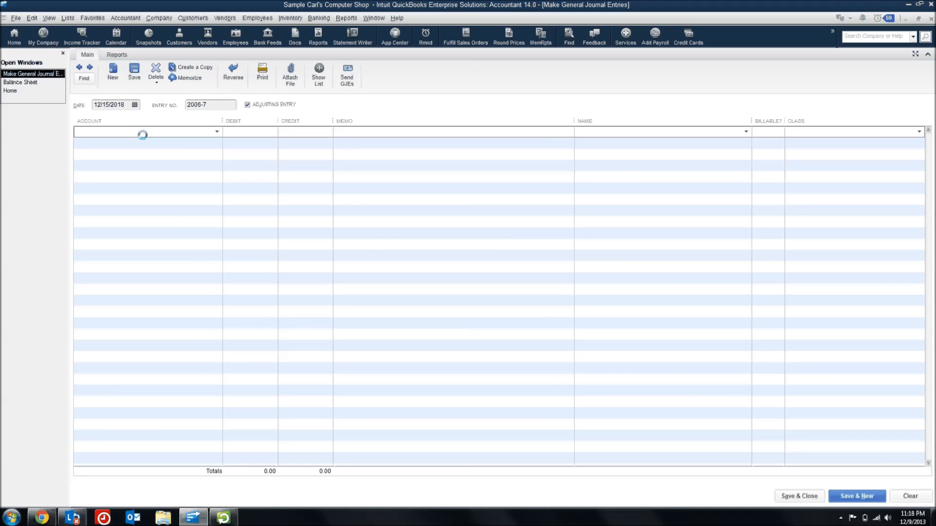
text(Opening Bal Equity)
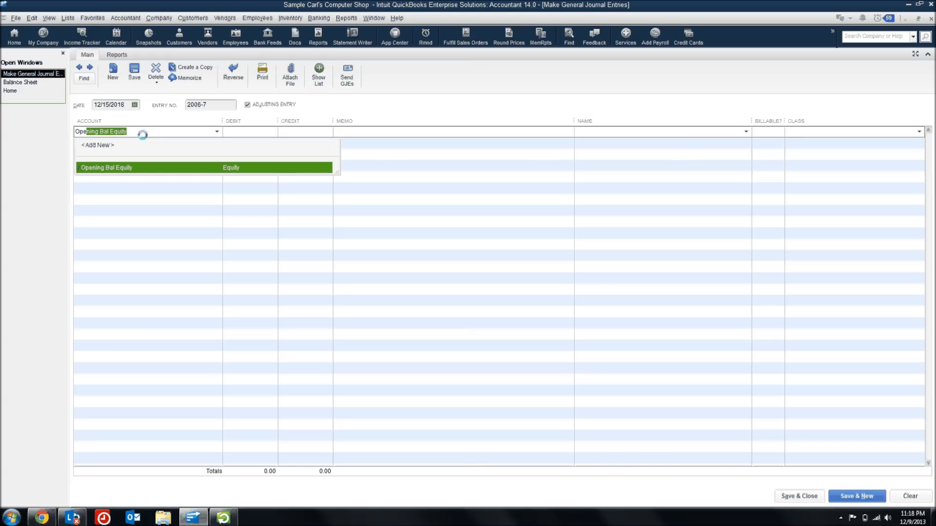
key(Tab)
text(63)
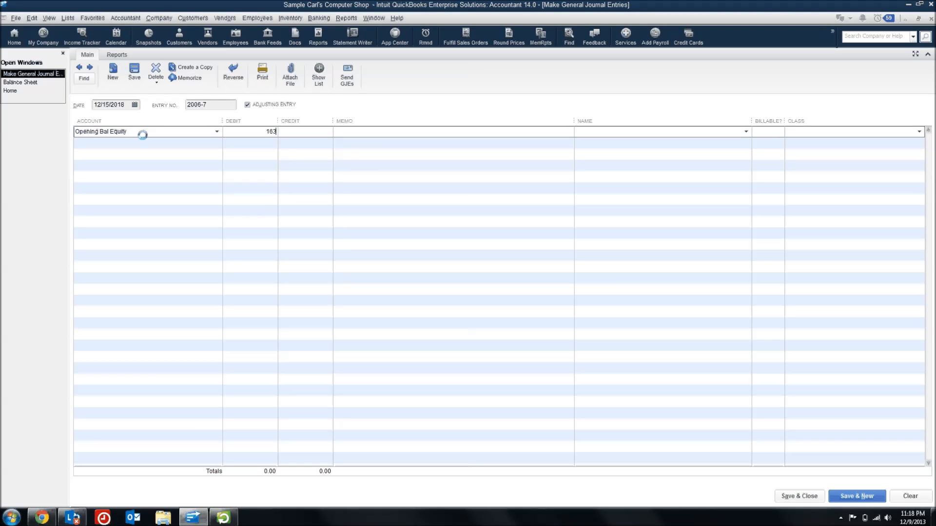
text(5)
key(Tab)
click(19, 82)
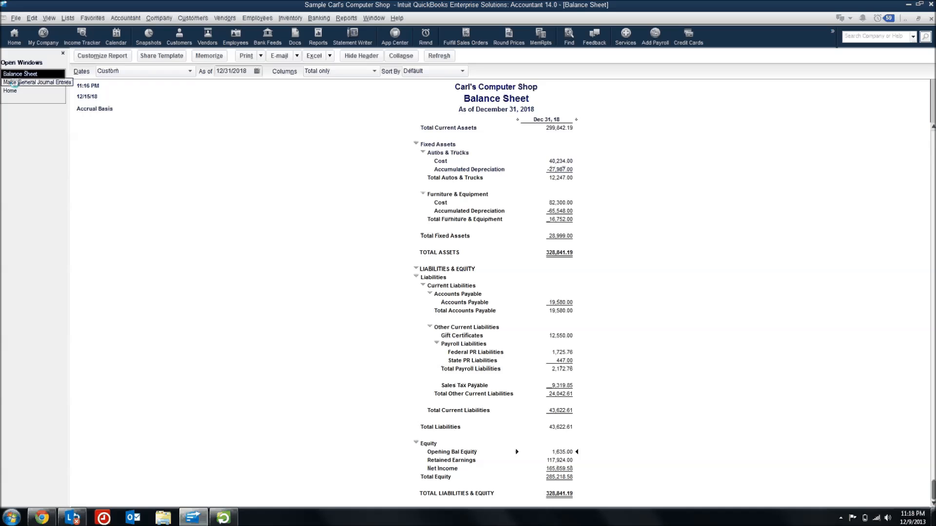
Step: Bring the unfinished journal entry back to the front from Open Windows
click(12, 83)
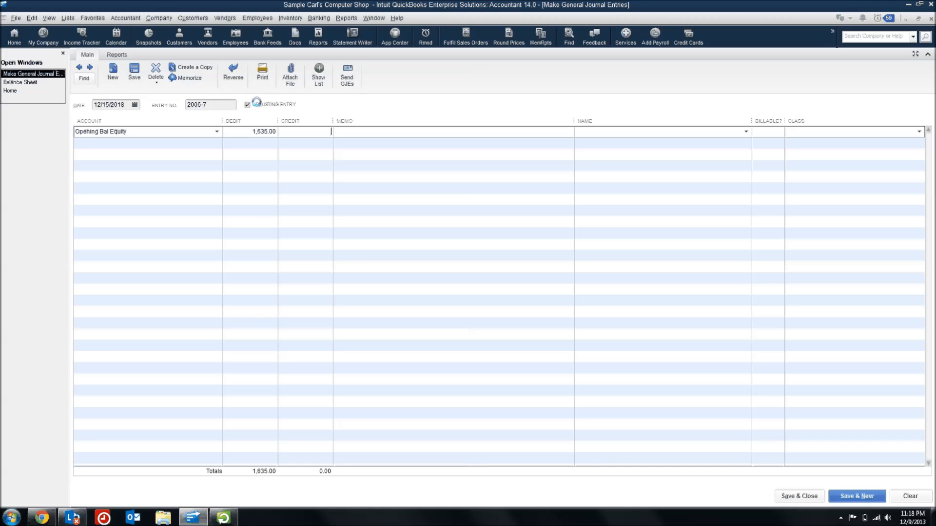
text(Roll )
text(OBE to RE)
Step: Credit Retained Earnings 1,635.00 with memo 'Roll OBE to RE', save, and confirm posting to Retained Earnings
key(Tab)
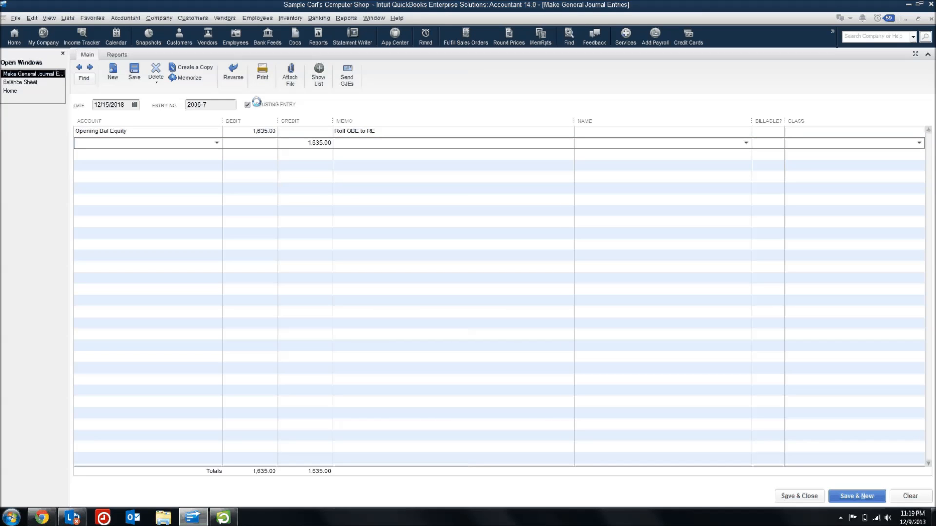
text(Ret)
key(Tab)
key(Tab)
key(Tab)
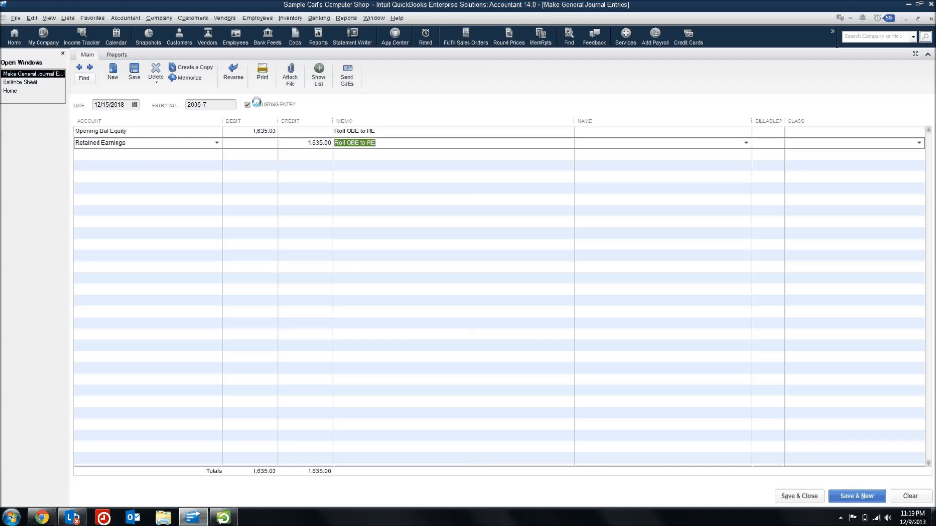
click(783, 496)
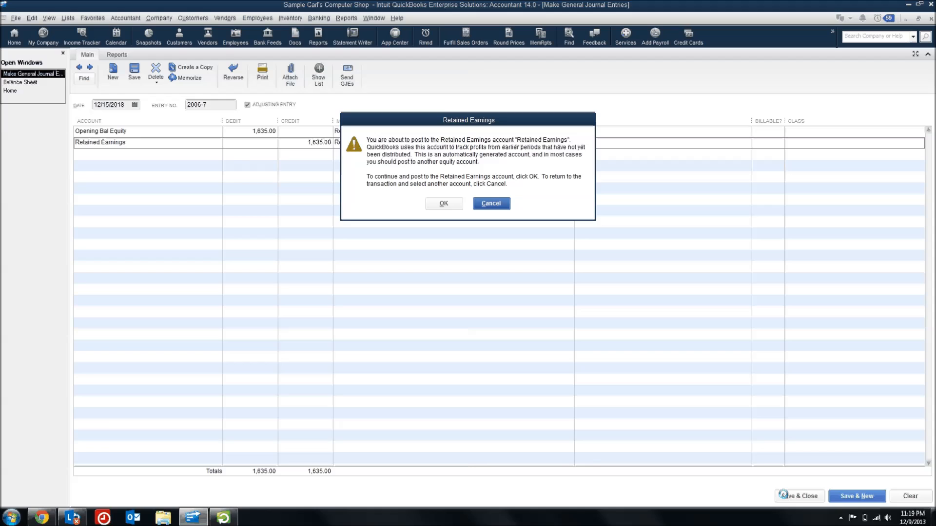
click(442, 204)
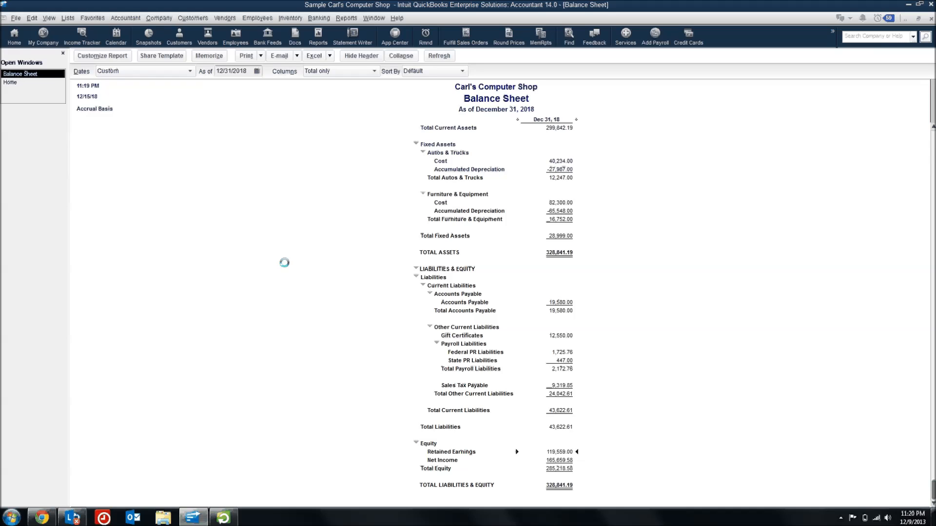
Step: Open the Lists menu over the refreshed balance sheet to reach the chart of accounts
click(67, 17)
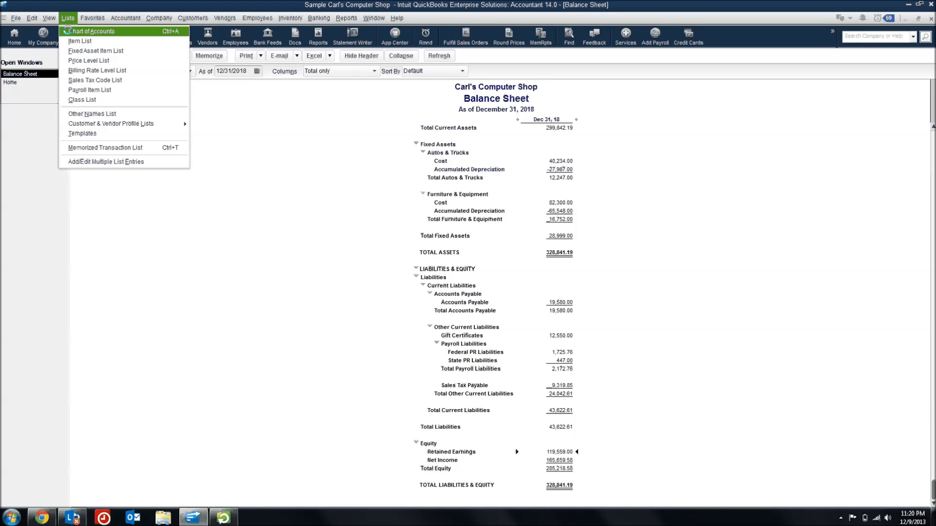
Step: Mark the Opening Bal Equity account inactive in the chart of accounts and close the list
click(69, 31)
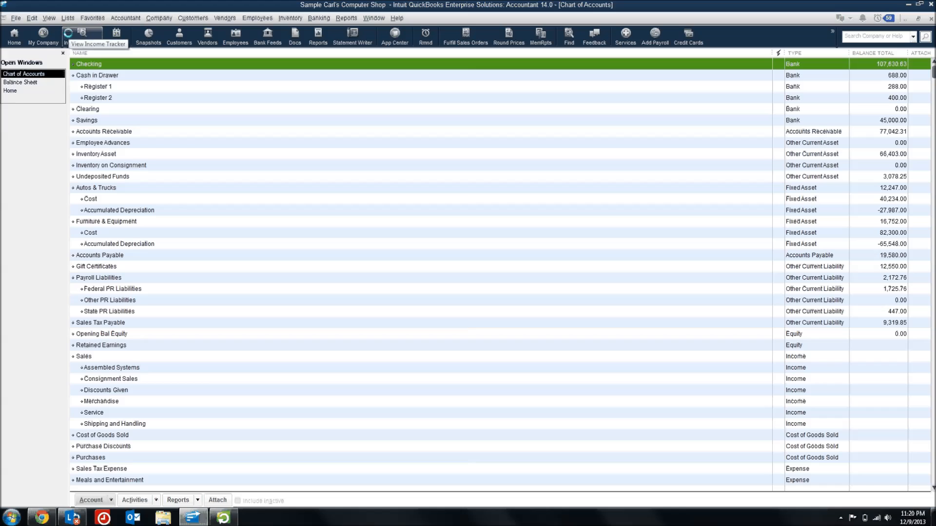
right_click(82, 333)
click(106, 369)
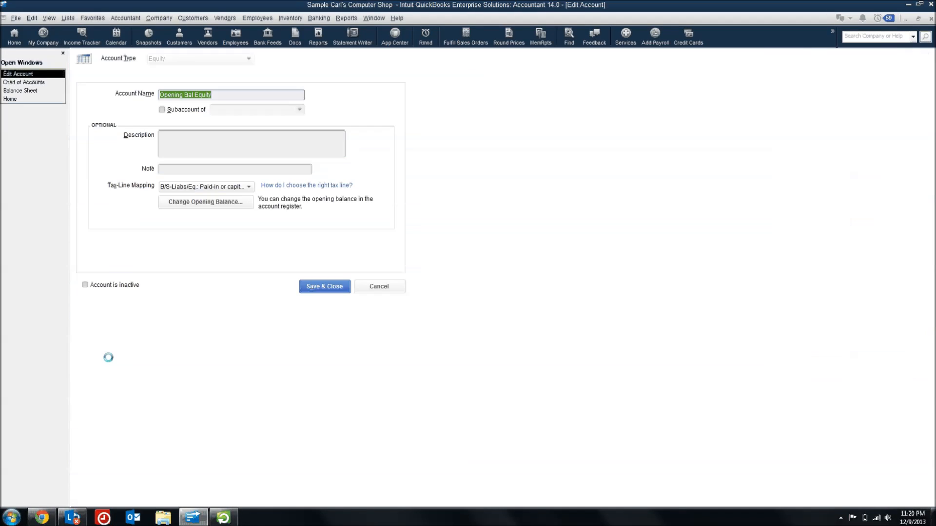
click(120, 284)
click(310, 286)
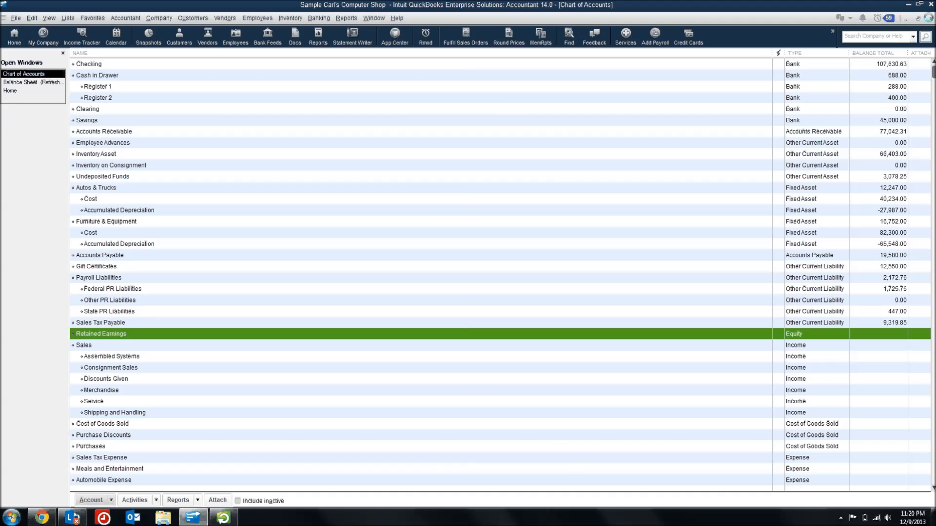
click(929, 17)
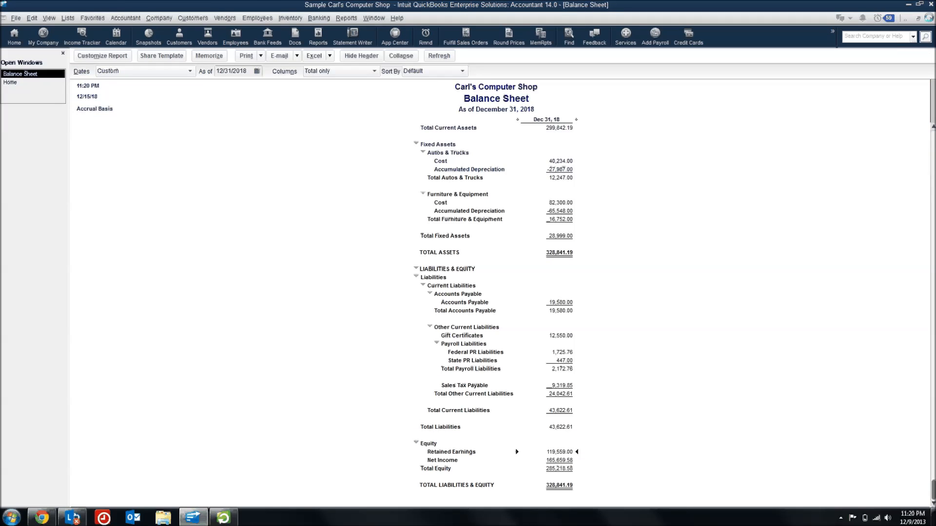